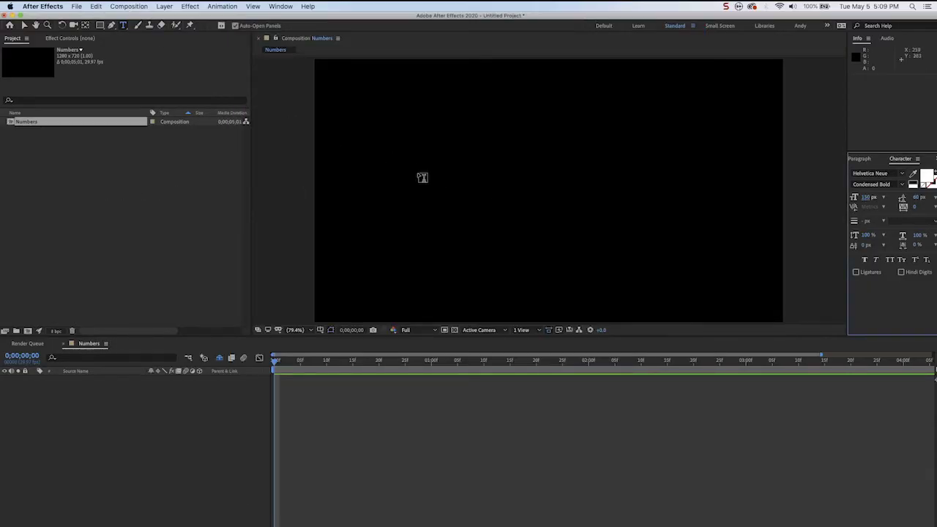
Add a text layer reading 1000 in white Helvetica Neue Condensed Bold, 150 px, near the top centre
{"action": "left_click", "coordinate": [466, 182]}
{"action": "type", "text": "1"}
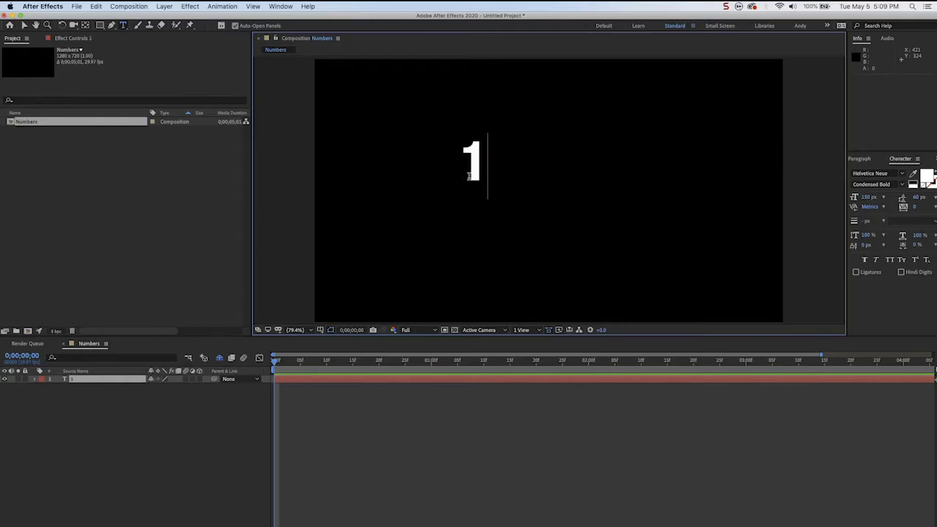
{"action": "type", "text": "000"}
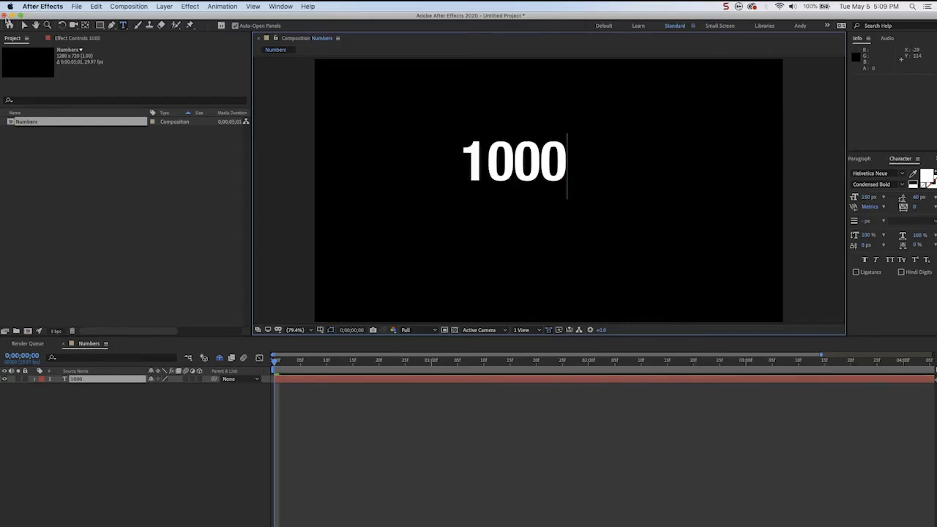
{"action": "left_click", "coordinate": [24, 25]}
Apply Effect > Expression Controls > Slider Control to the 1000 layer, leaving the slider at 0.00
{"action": "left_click", "coordinate": [116, 380]}
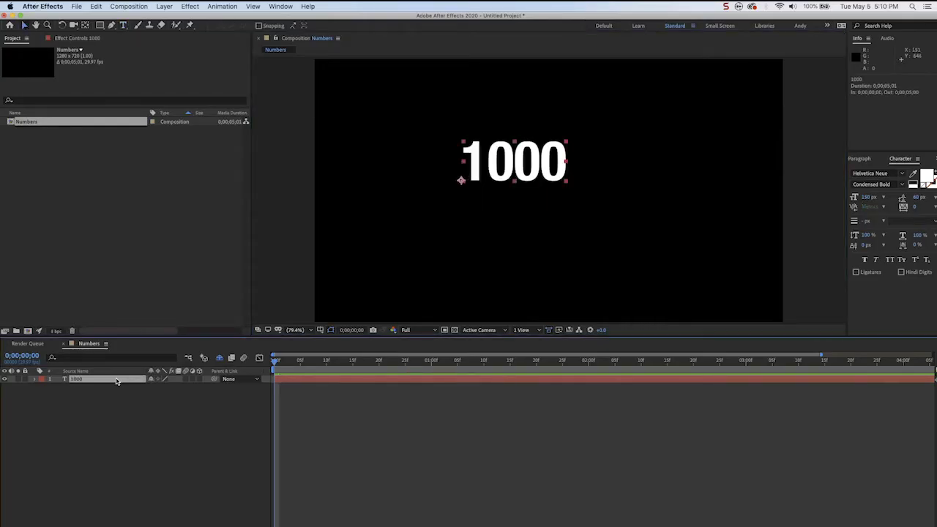
{"action": "left_click", "coordinate": [191, 6]}
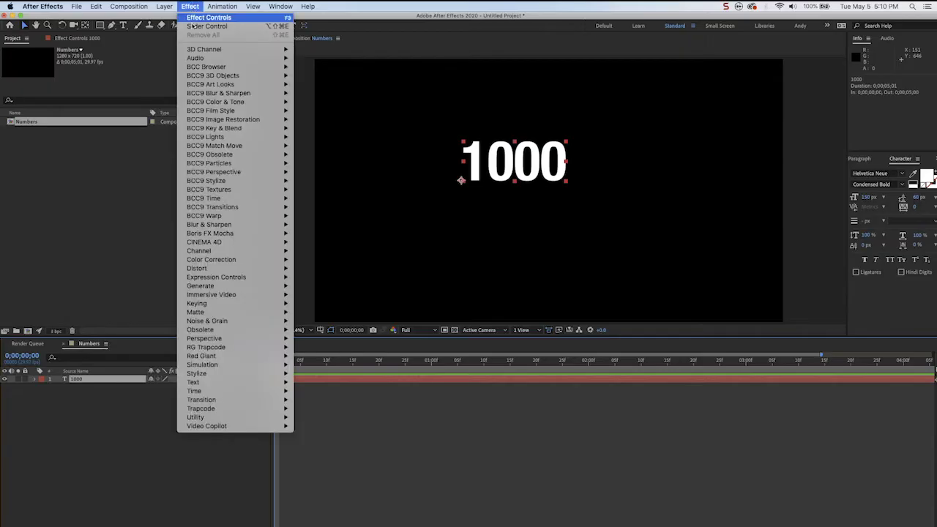
{"action": "mouse_move", "coordinate": [282, 277]}
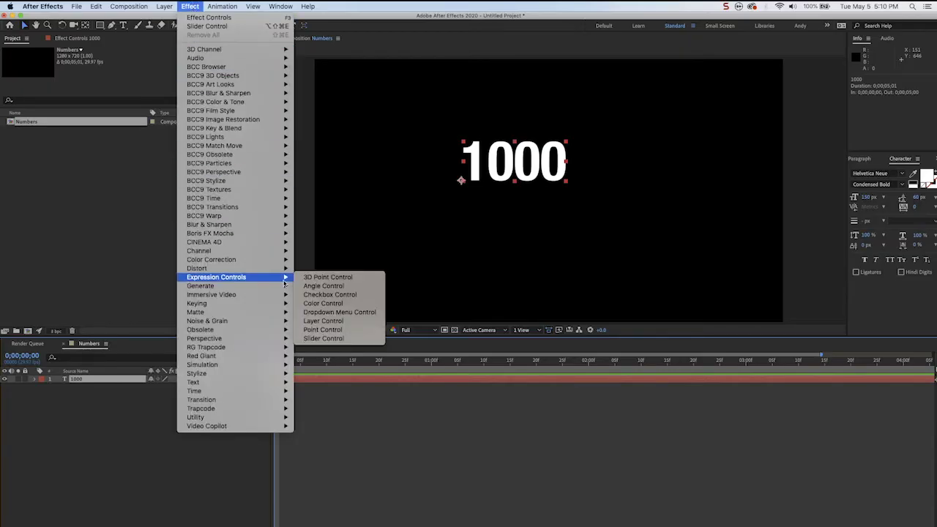
{"action": "left_click", "coordinate": [323, 339]}
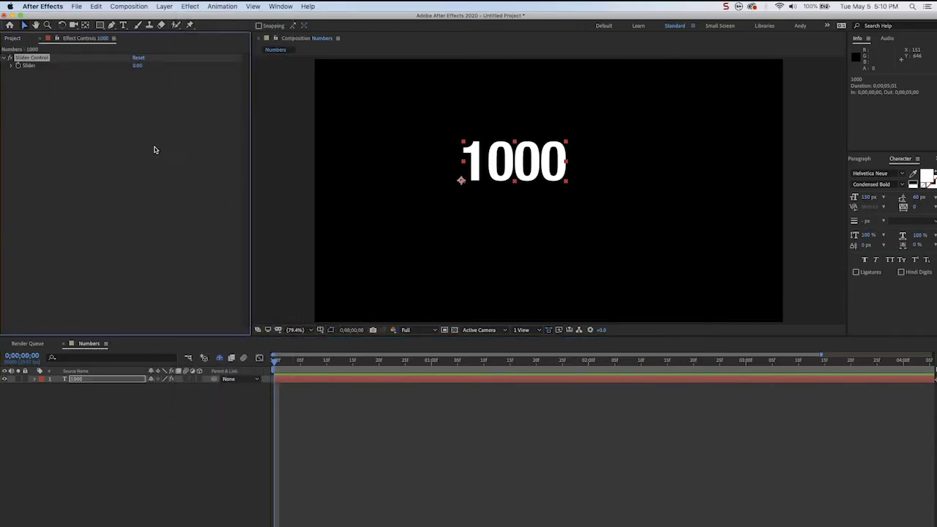
{"action": "left_click", "coordinate": [138, 66]}
{"action": "key", "text": "Return"}
Pick-whip the Source Text expression to effect("Slider Control")("Slider") so the number displays 0
{"action": "left_click", "coordinate": [35, 380]}
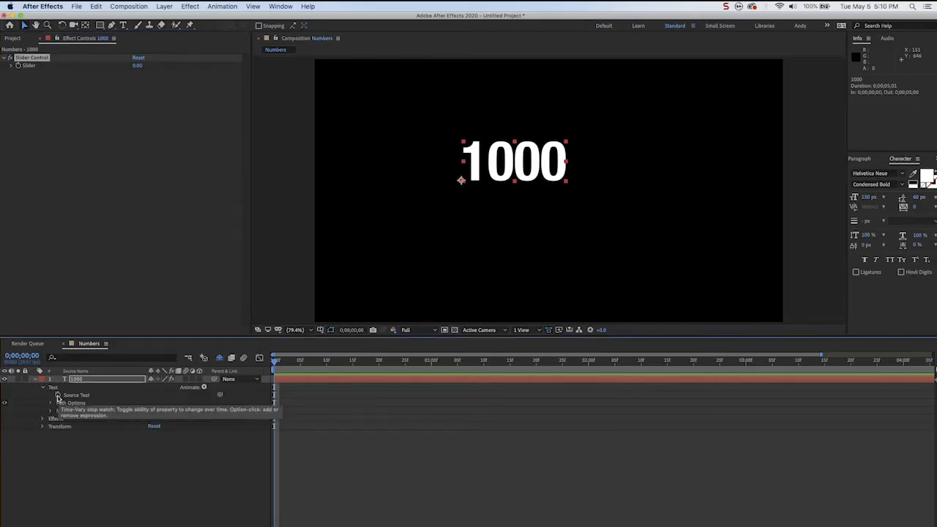
{"action": "left_click", "coordinate": [58, 397], "text": "alt"}
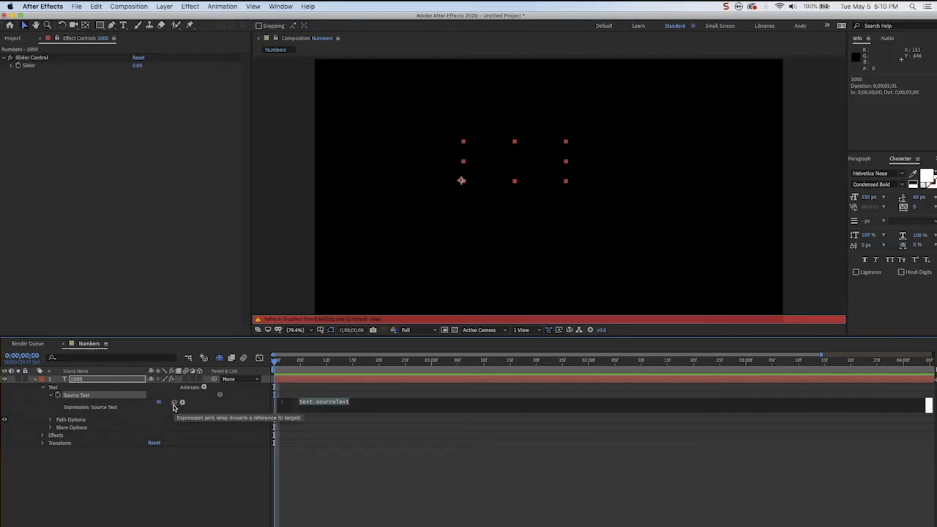
{"action": "left_click_drag", "start_coordinate": [173, 404], "coordinate": [28, 68]}
{"action": "left_click", "coordinate": [297, 375]}
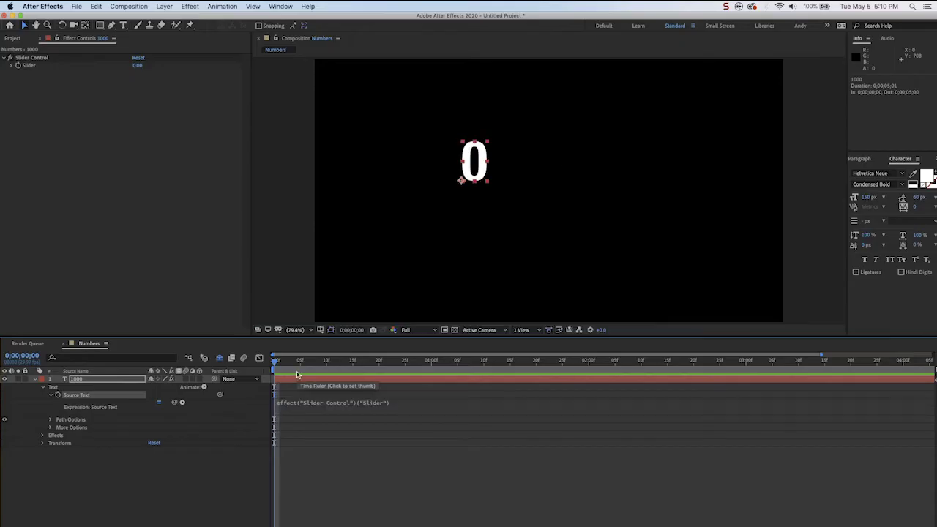
{"action": "left_click", "coordinate": [19, 67]}
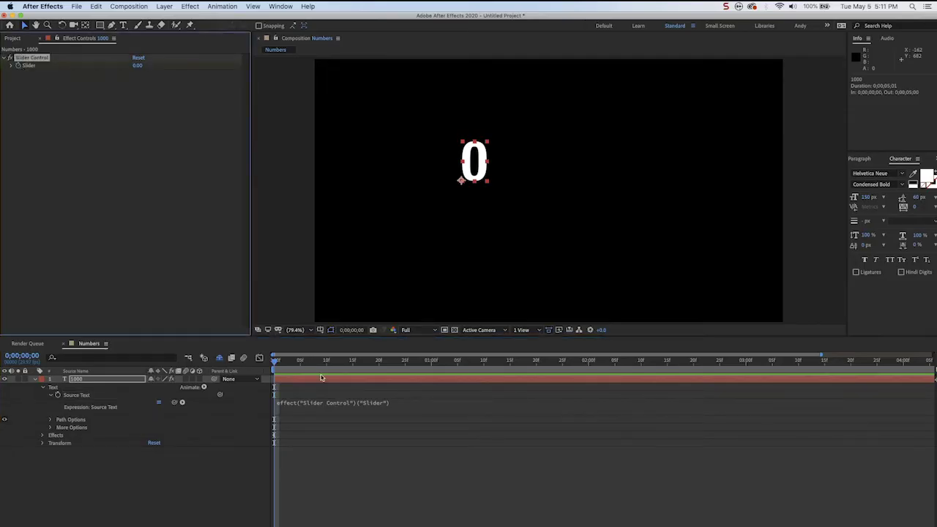
Keyframe the Slider at 100000 at the two-second mark
{"action": "left_click", "coordinate": [589, 362]}
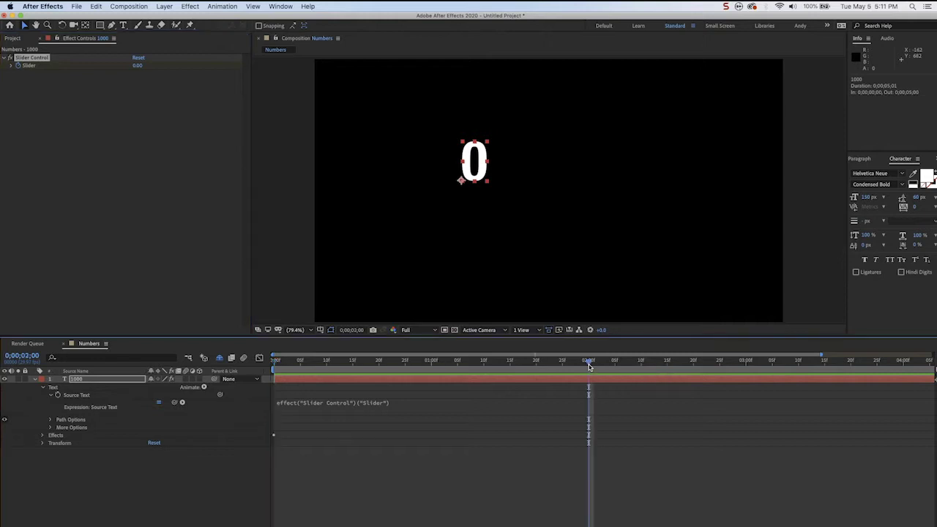
{"action": "left_click", "coordinate": [138, 65]}
{"action": "key", "text": "Return"}
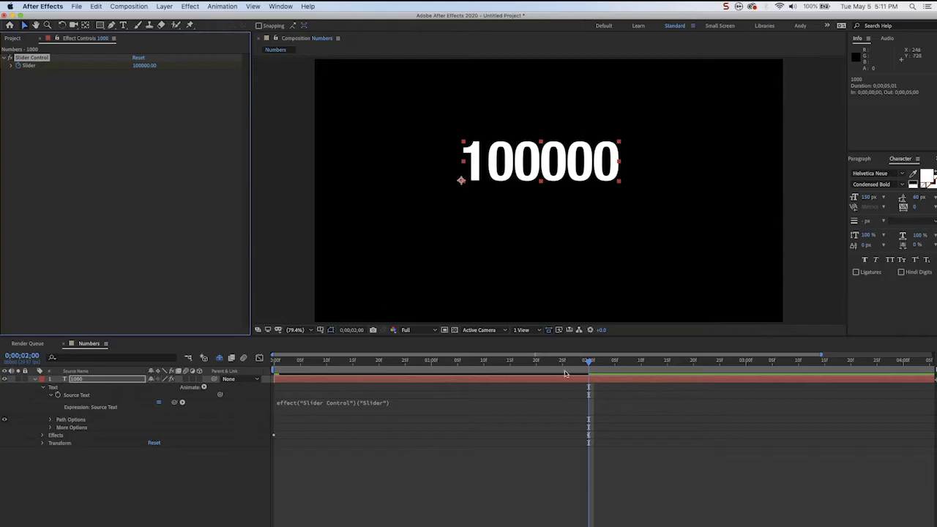
Scrub and play back the count, inspecting decimal values such as 16666.6666666
{"action": "left_click_drag", "start_coordinate": [577, 365], "coordinate": [247, 368]}
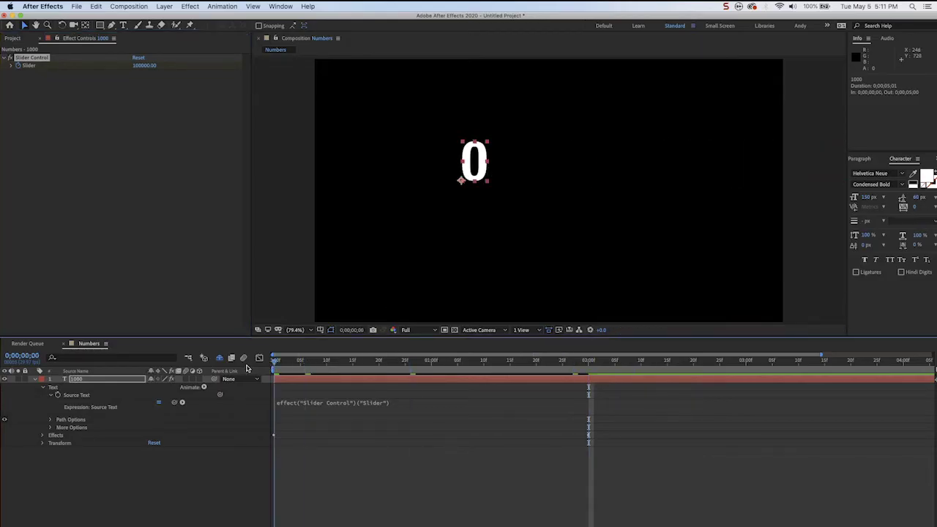
{"action": "key", "text": "space"}
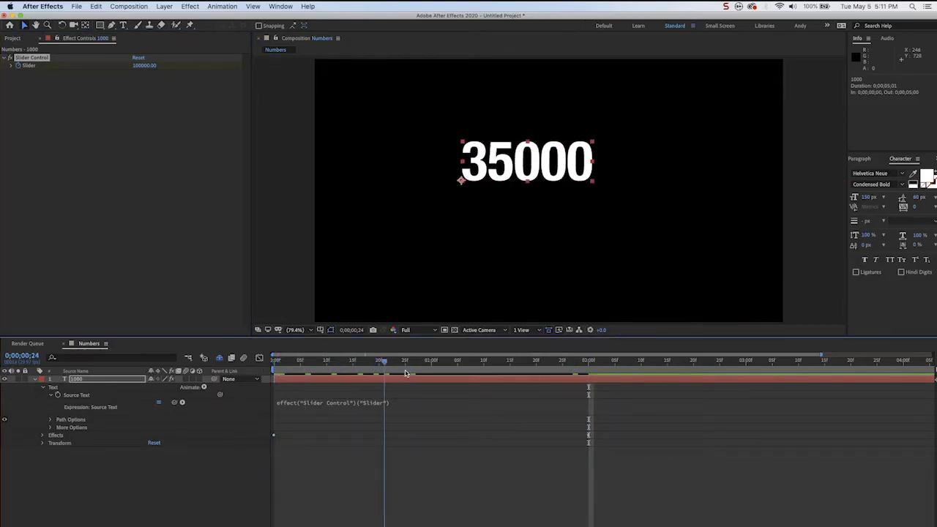
{"action": "left_click_drag", "start_coordinate": [455, 373], "coordinate": [290, 374]}
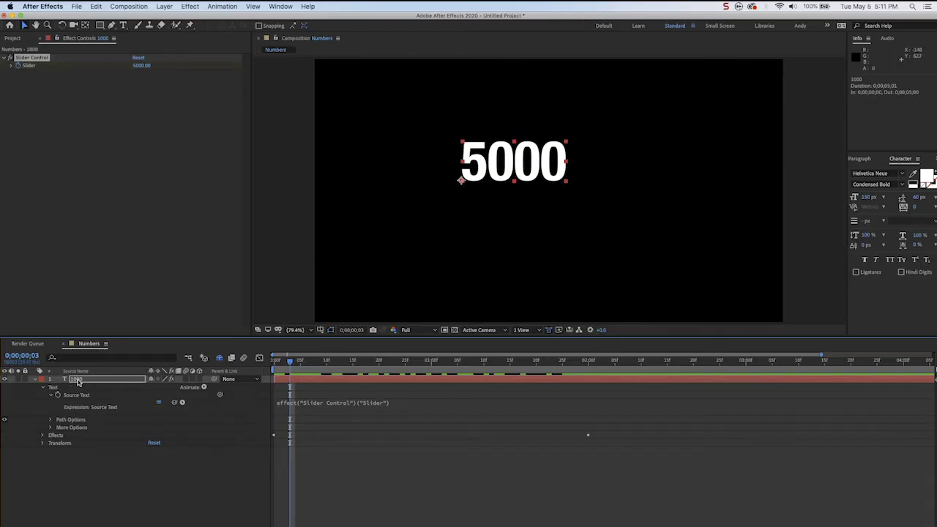
{"action": "left_click_drag", "start_coordinate": [289, 361], "coordinate": [267, 372]}
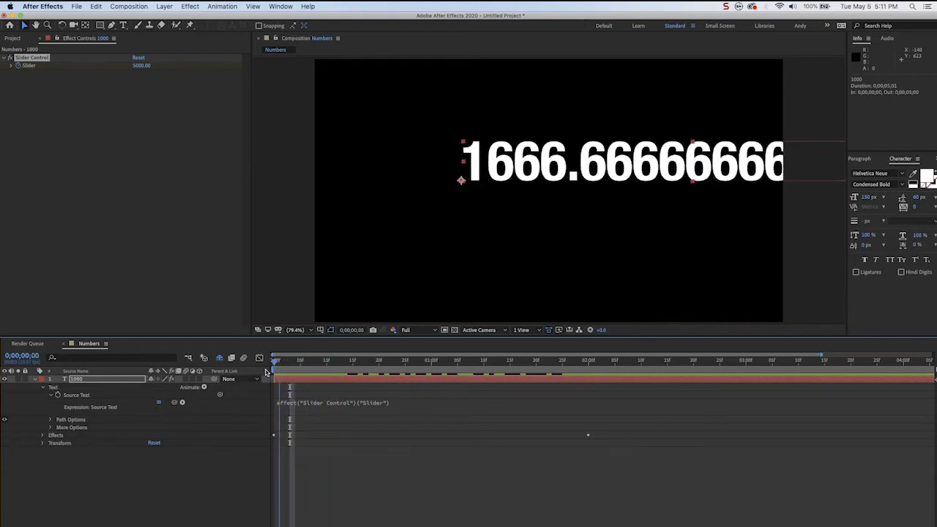
Wrap the Source Text expression as Math.round(effect("Slider Control")("Slider")) and commit it
{"action": "left_click", "coordinate": [287, 406]}
{"action": "type", "text": "Mat"}
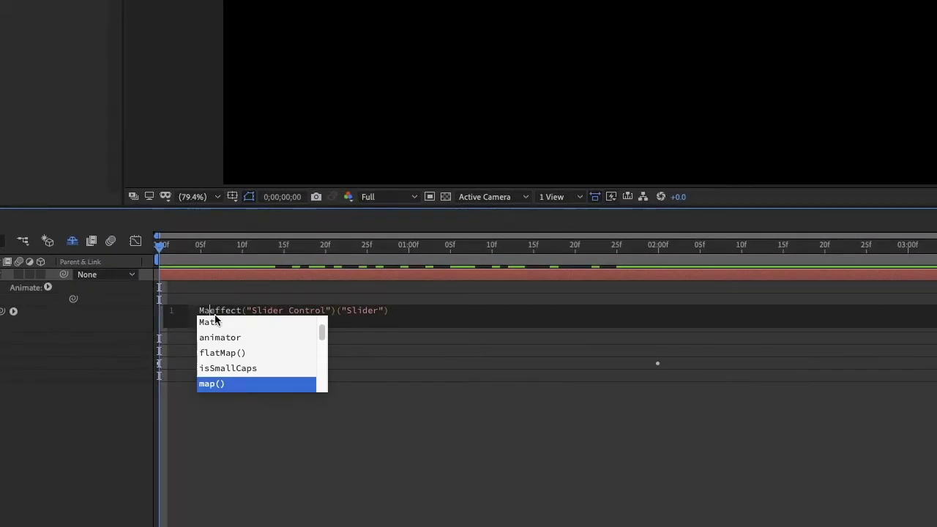
{"action": "type", "text": "h.roun"}
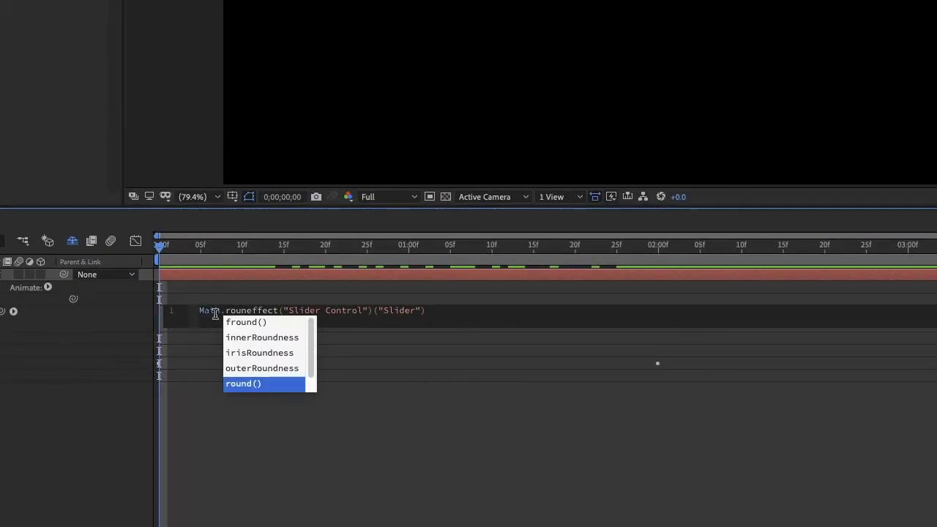
{"action": "type", "text": "d"}
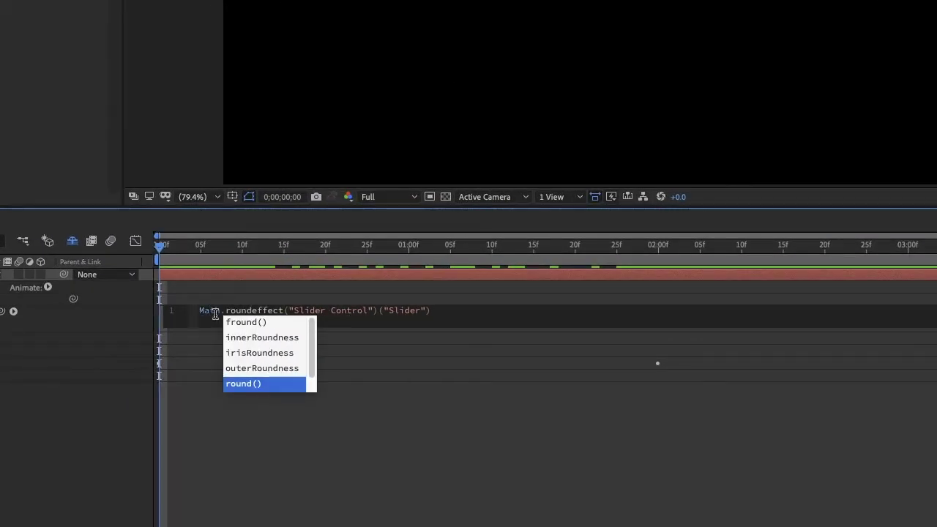
{"action": "key", "text": "Return"}
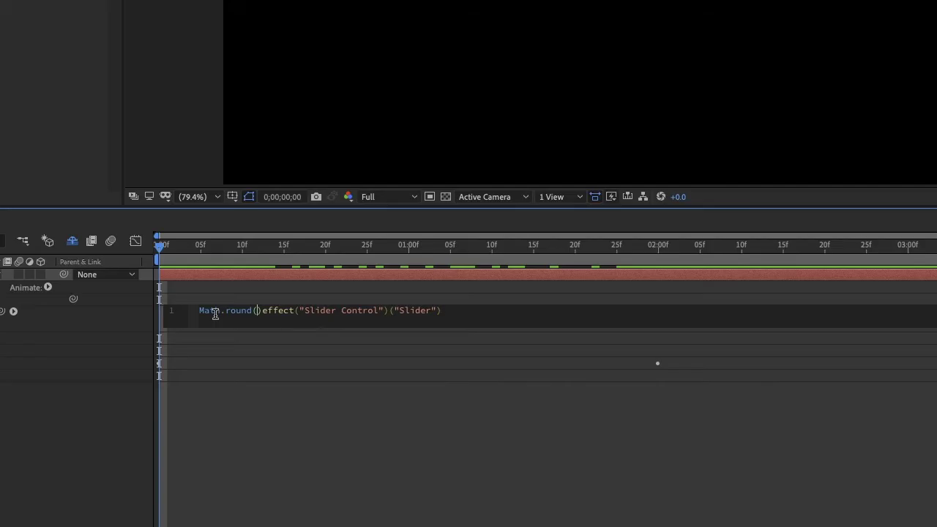
{"action": "left_click", "coordinate": [261, 310]}
{"action": "key", "text": "BackSpace"}
{"action": "left_click", "coordinate": [443, 310]}
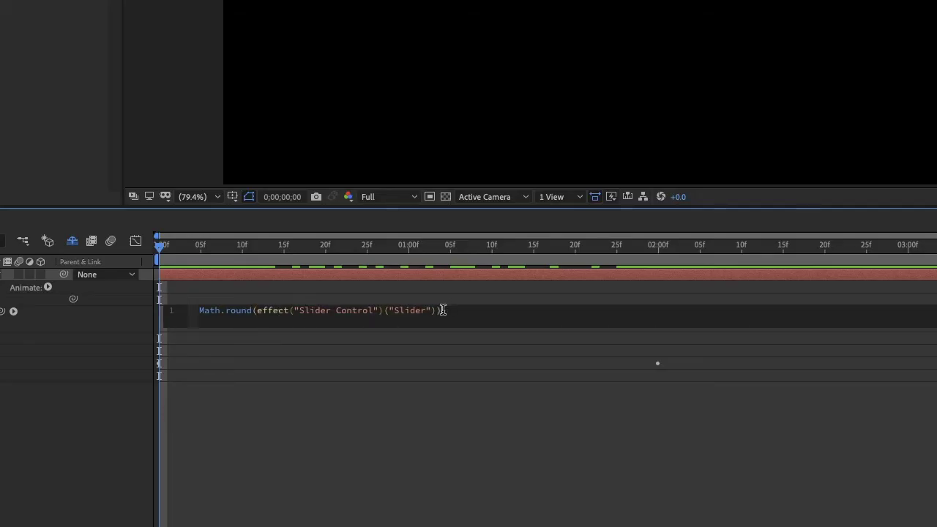
{"action": "left_click", "coordinate": [626, 433]}
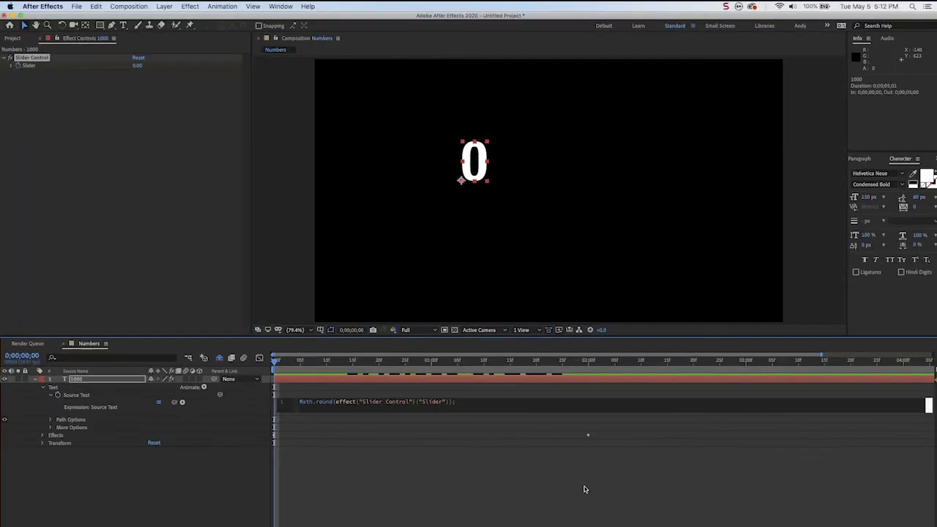
Preview the count twice, watching whole numbers like 58333 rise to 100000
{"action": "key", "text": "space"}
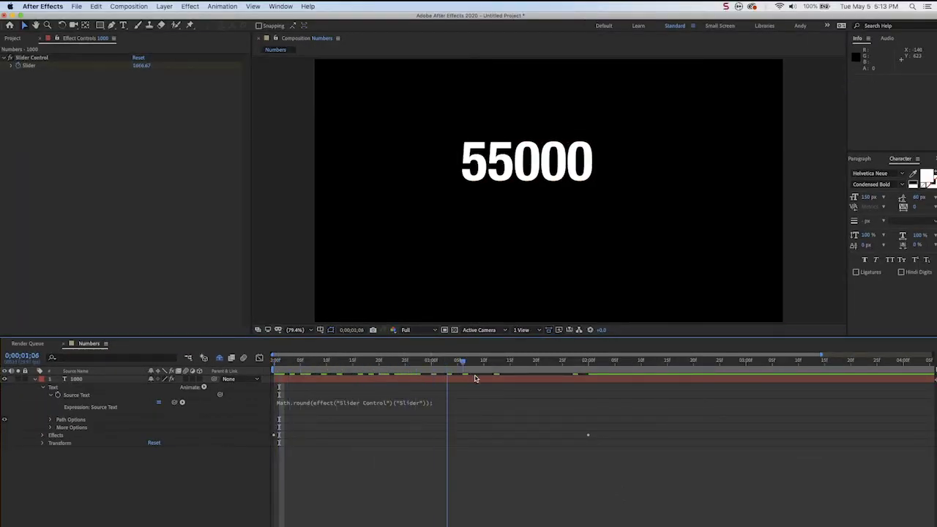
{"action": "key", "text": "space"}
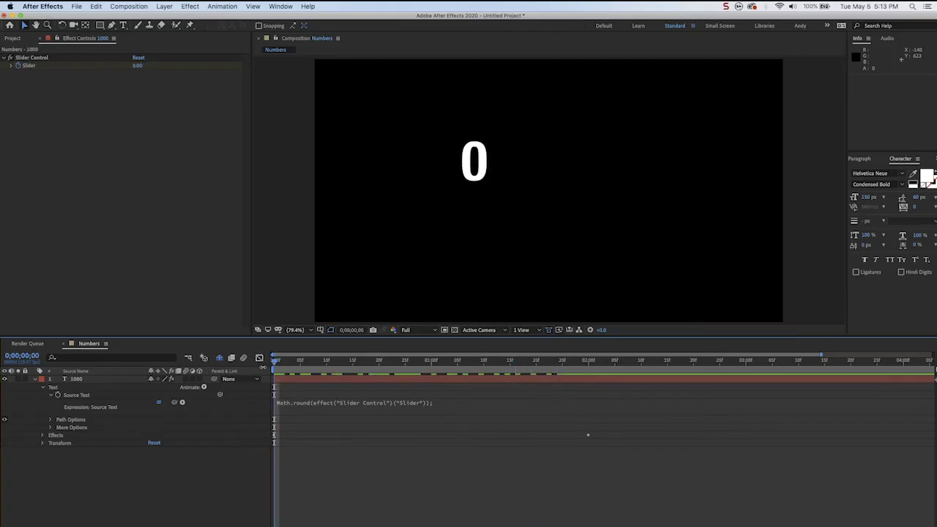
{"action": "key", "text": "space"}
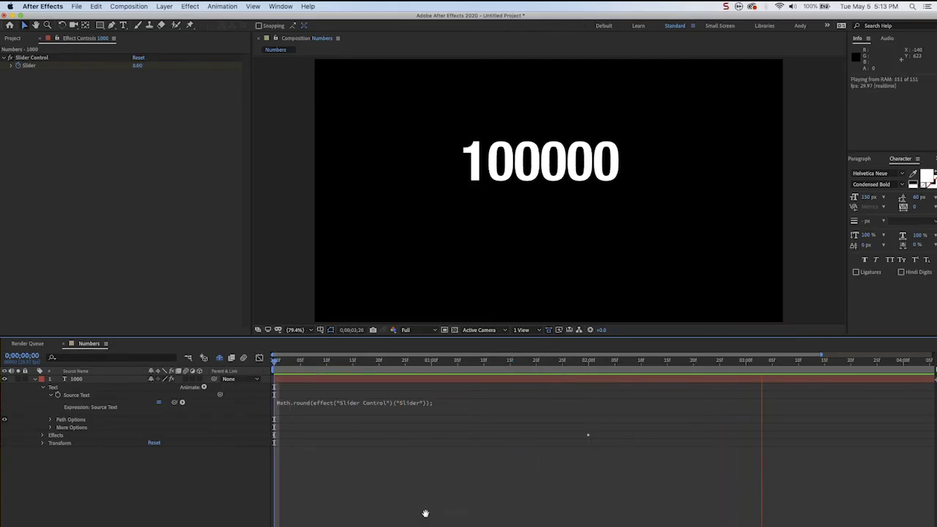
{"action": "key", "text": "space"}
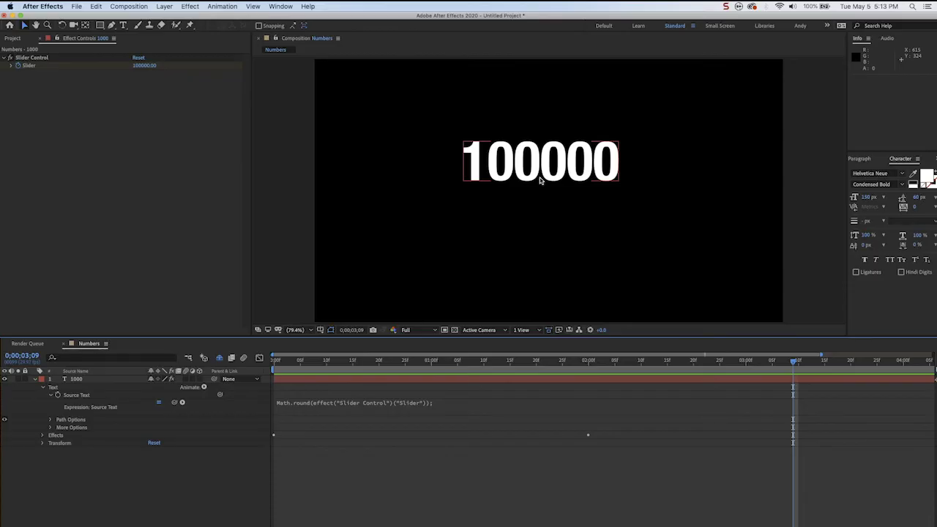
Paste a visible text layer holding the addCommas code built on the slider's toFixed(2) value
{"action": "key", "text": "super+v"}
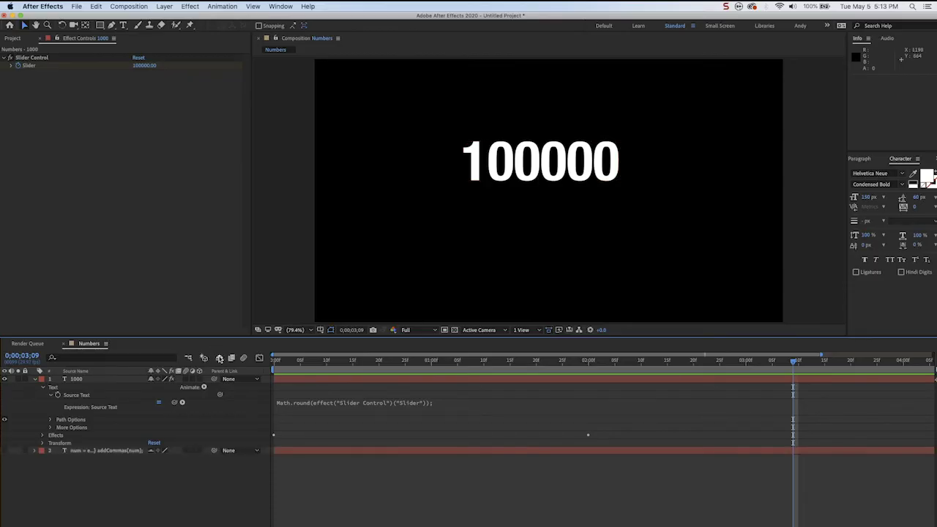
{"action": "left_click", "coordinate": [5, 450]}
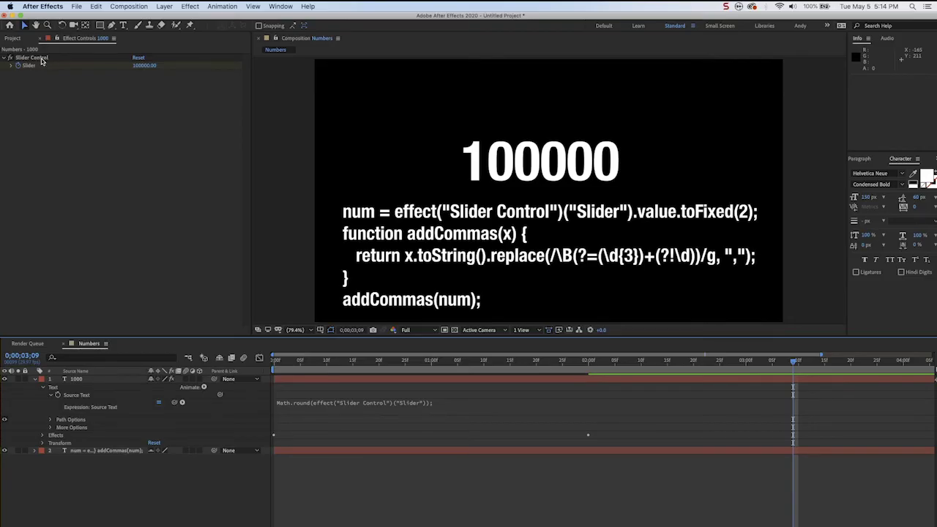
{"action": "left_click", "coordinate": [39, 60]}
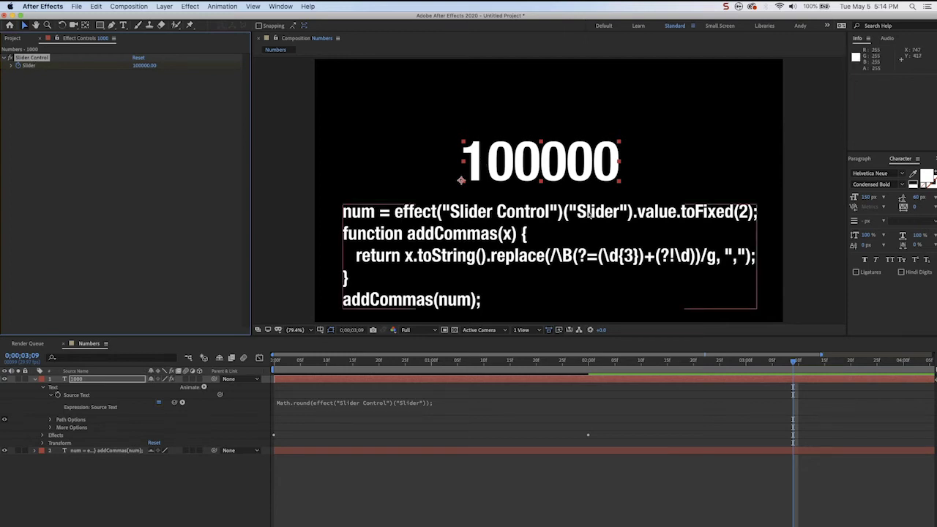
{"action": "left_click", "coordinate": [646, 215]}
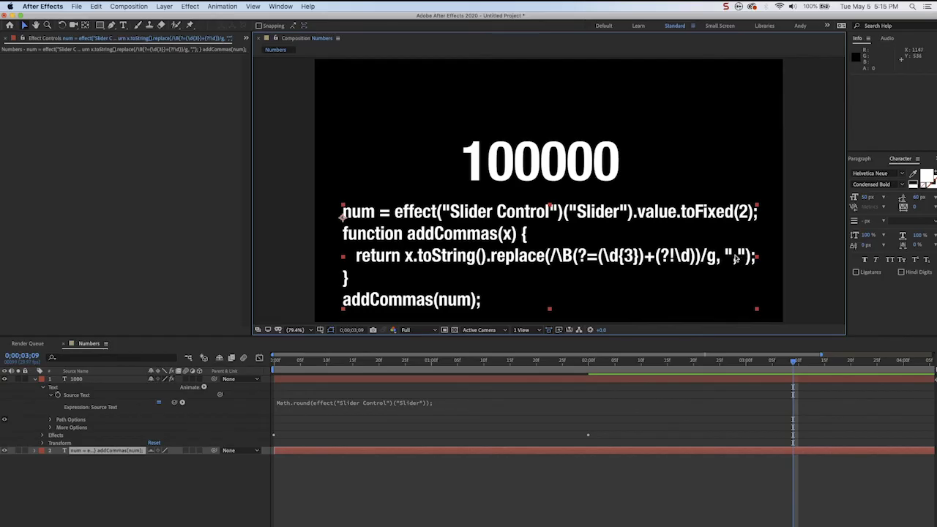
Delete the code layer and replace the Math.round expression with the pasted addCommas code
{"action": "key", "text": "Delete"}
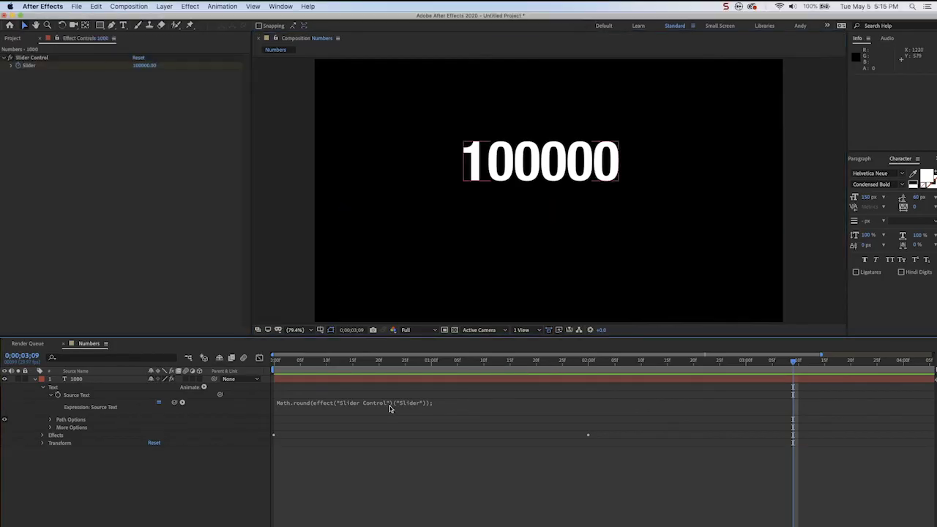
{"action": "left_click", "coordinate": [413, 401]}
{"action": "left_click", "coordinate": [455, 401]}
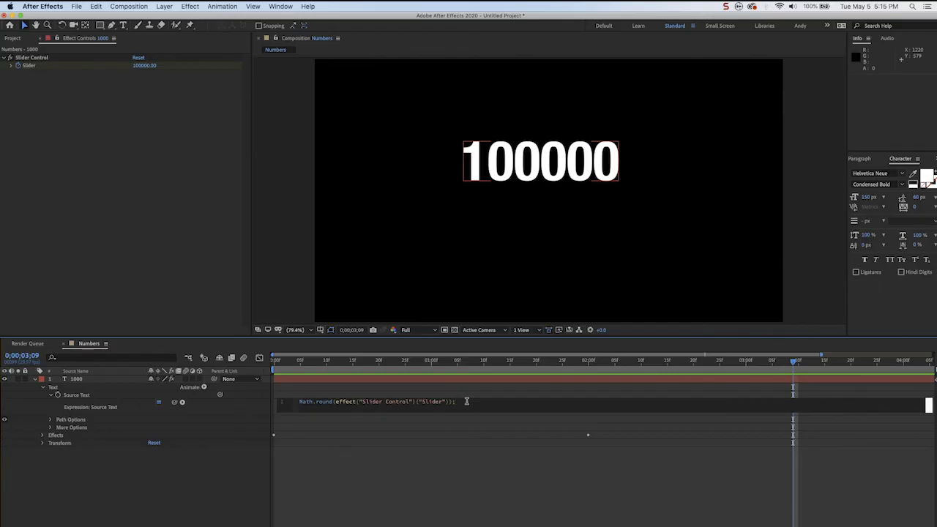
{"action": "left_click", "coordinate": [282, 402]}
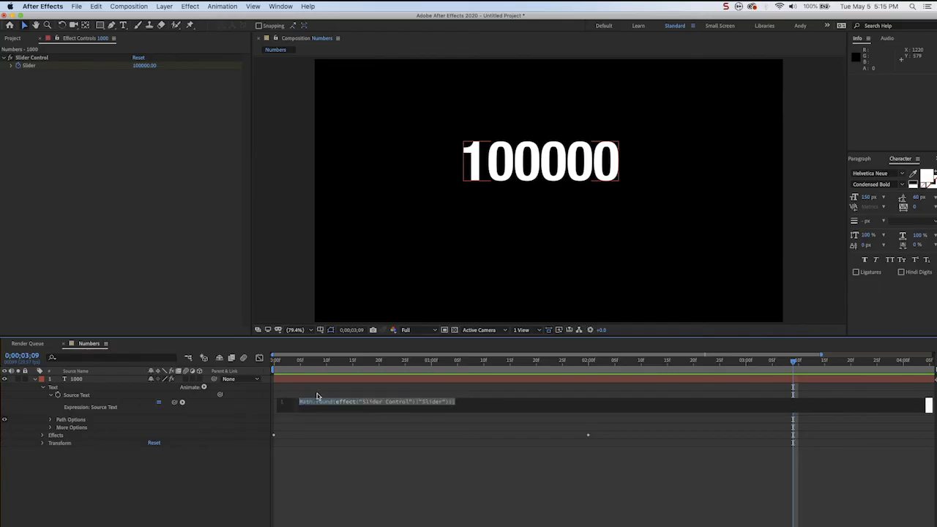
{"action": "type", "text": "addCommas(num);"}
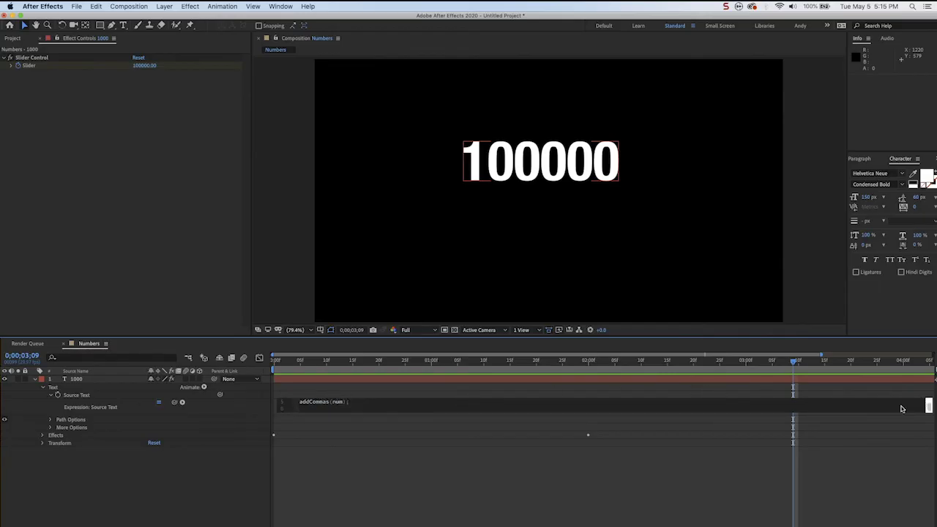
{"action": "left_click", "coordinate": [654, 421]}
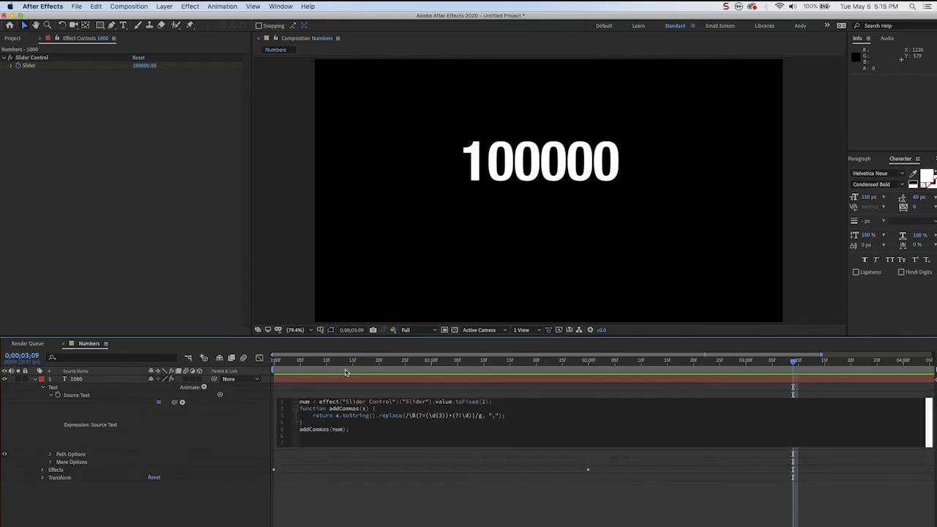
{"action": "left_click", "coordinate": [287, 360]}
Preview the comma-formatted count from the start up to 100,000.00
{"action": "key", "text": "Home"}
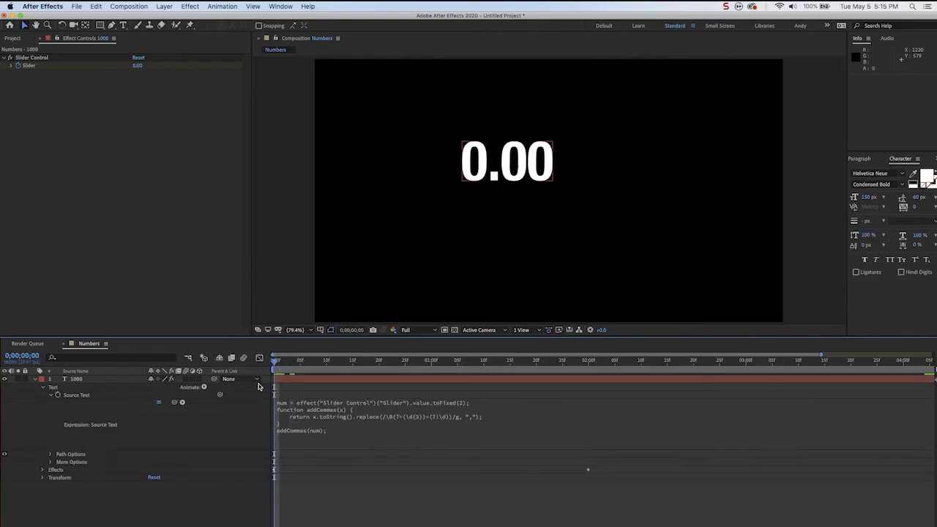
{"action": "key", "text": "space"}
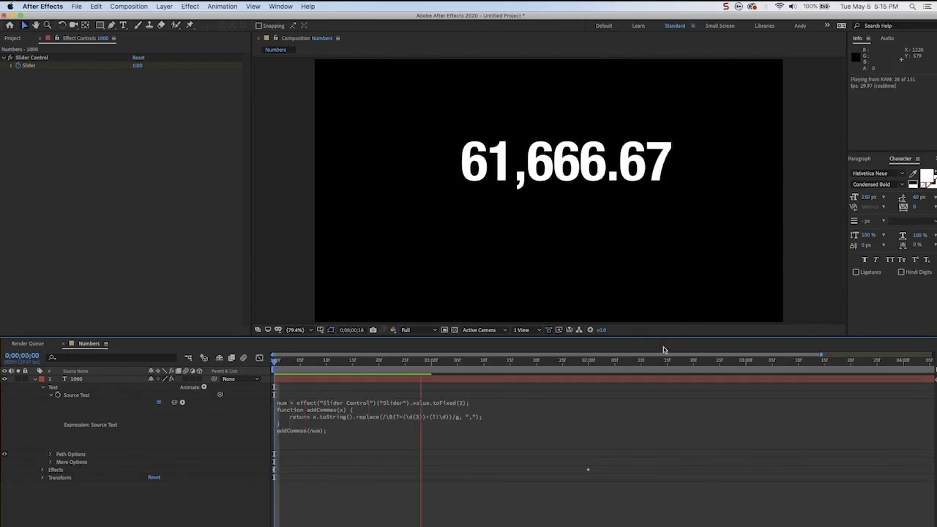
{"action": "key", "text": "space"}
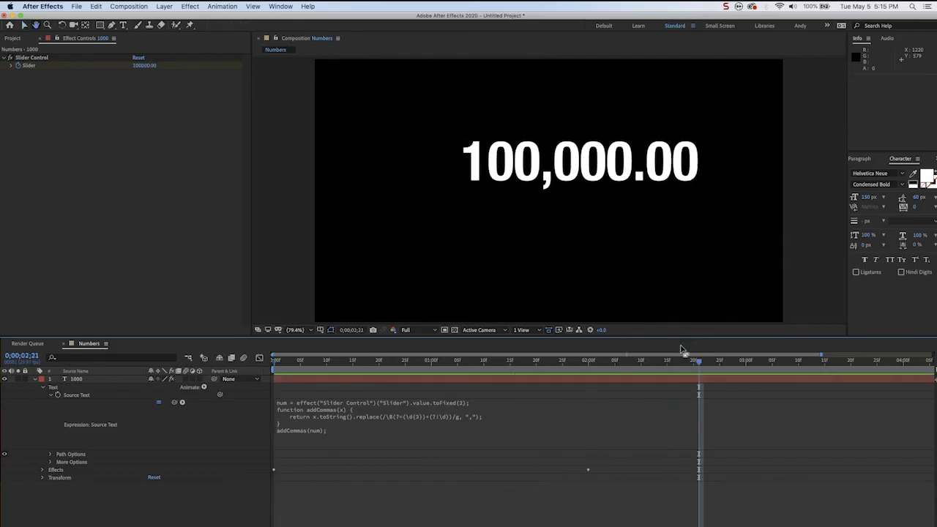
Change toFixed(2) to toFixed() and preview comma-separated whole numbers ending at 100,000
{"action": "left_click", "coordinate": [461, 407]}
{"action": "double_click", "coordinate": [483, 401]}
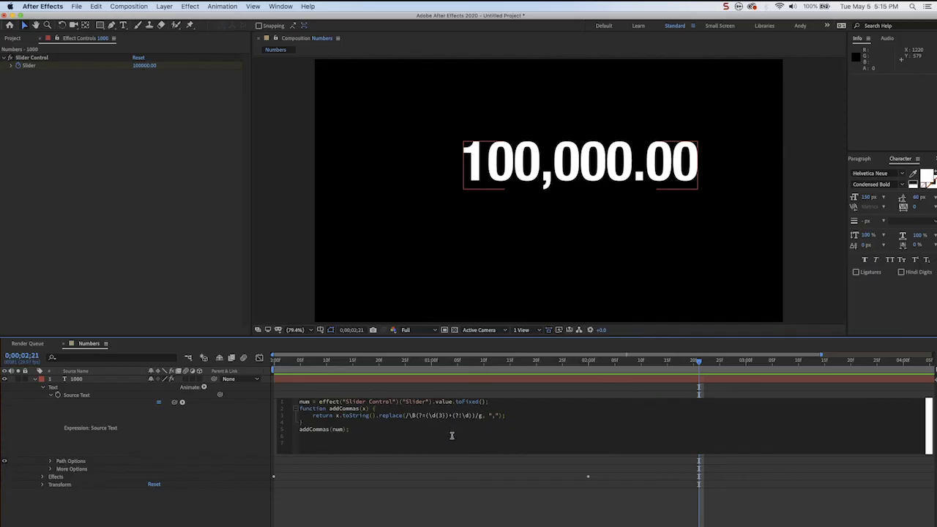
{"action": "left_click", "coordinate": [284, 360]}
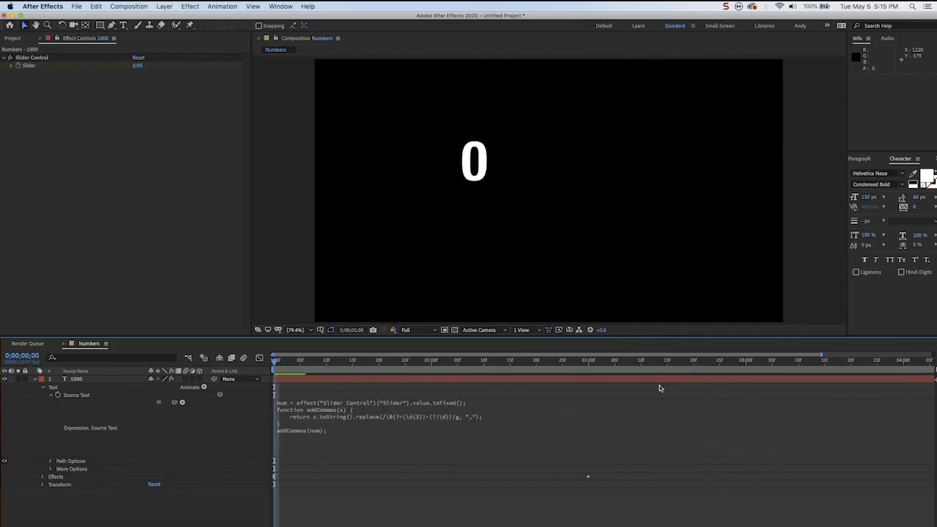
{"action": "key", "text": "space"}
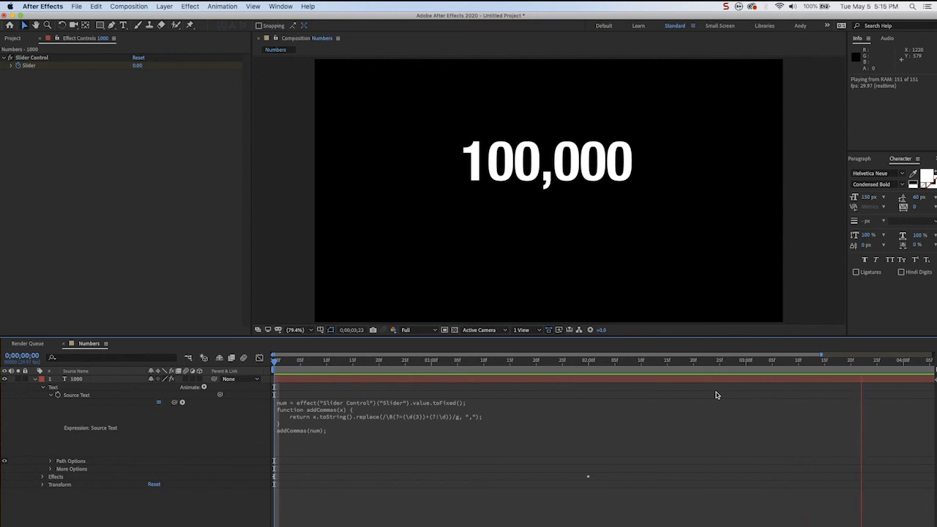
{"action": "key", "text": "space"}
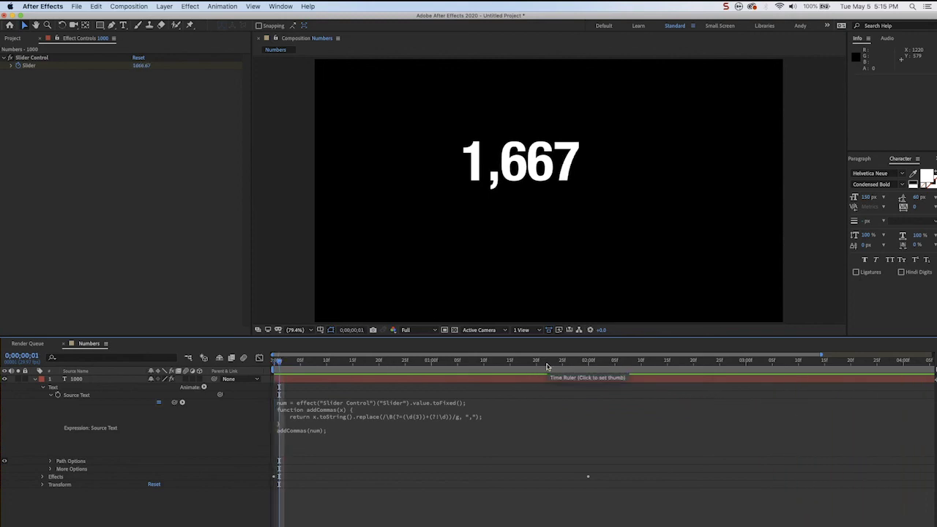